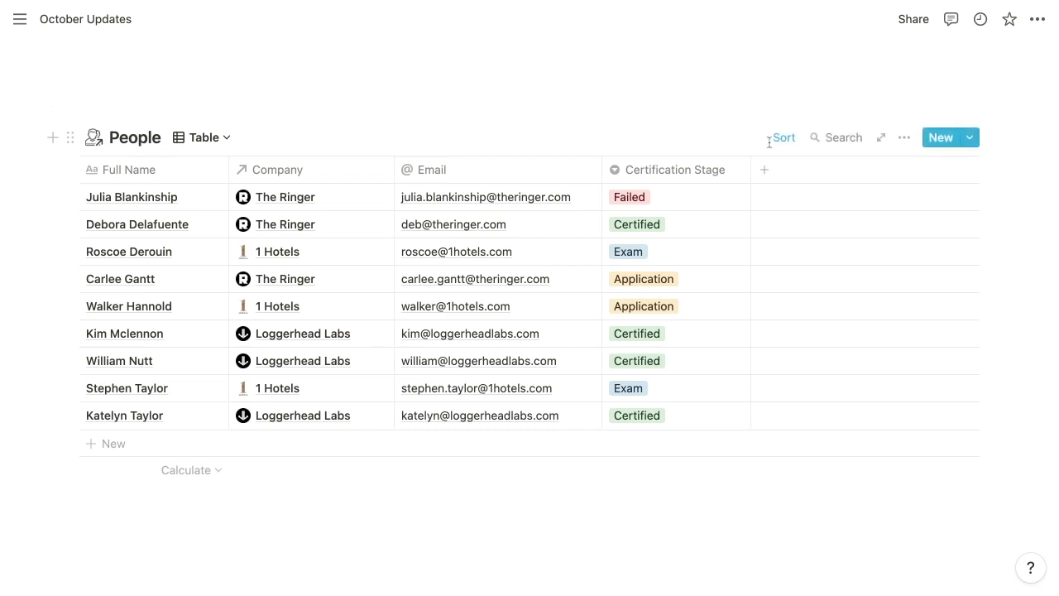
# - Set the People table's Group by property to Company in the Group settings
pyautogui.click(904, 138)
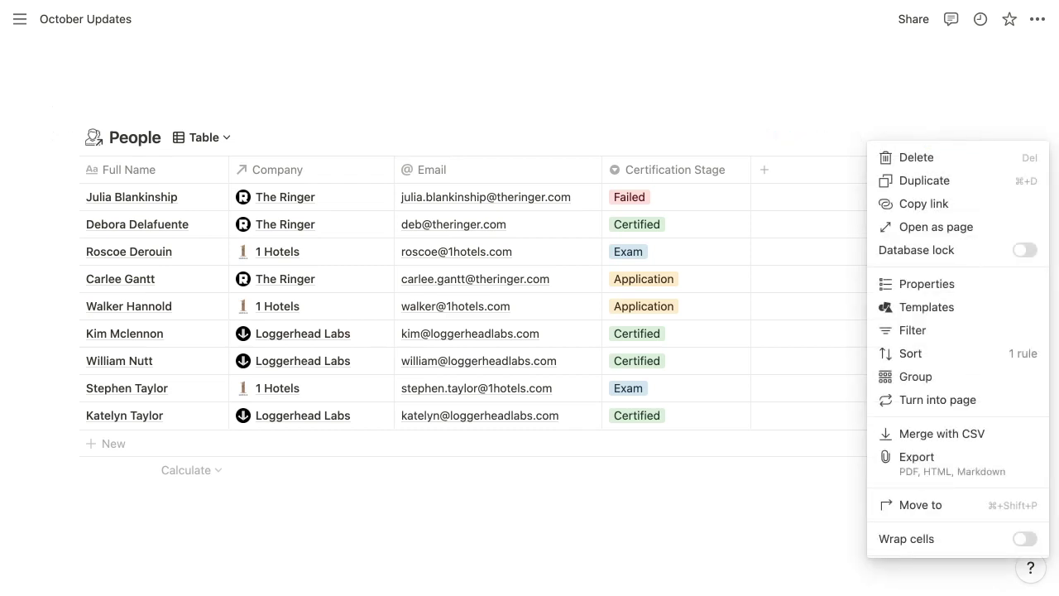
pyautogui.click(915, 378)
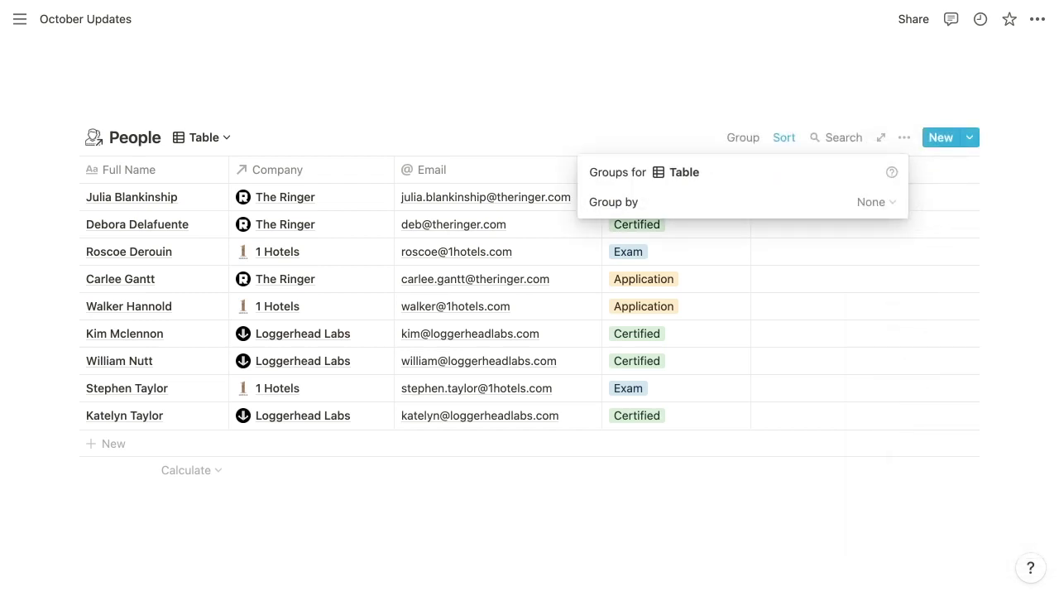
pyautogui.click(883, 206)
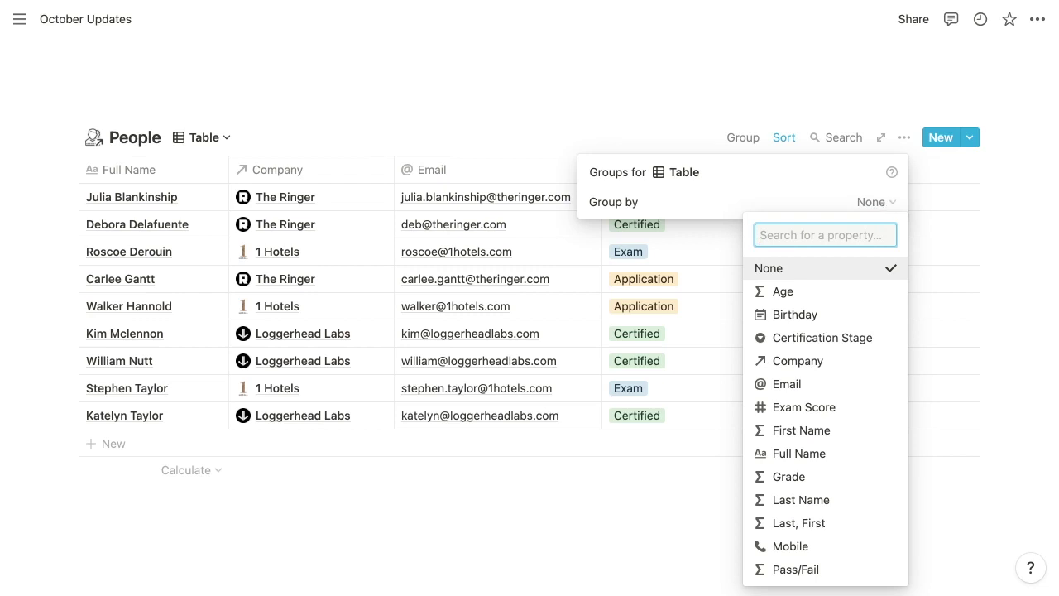
pyautogui.click(825, 364)
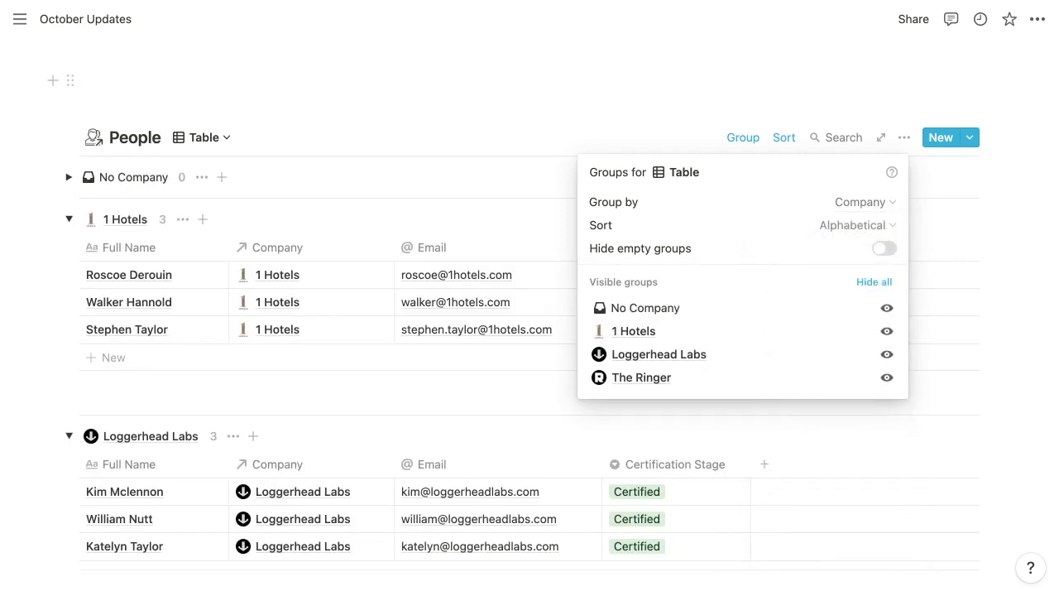
# - Collapse the 1 Hotels and Loggerhead Labs groups, then expand both again
pyautogui.click(355, 85)
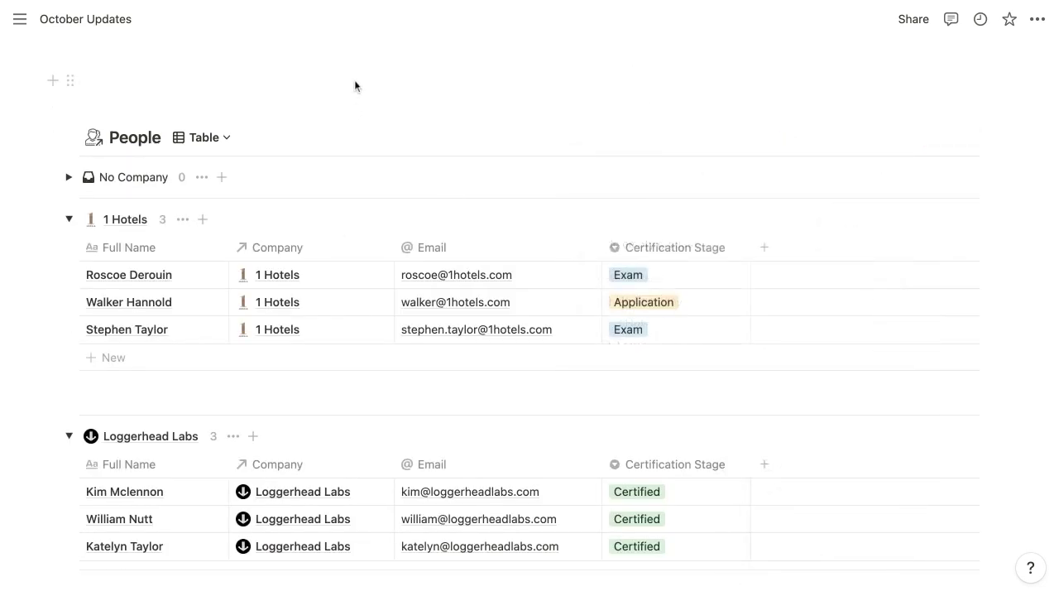
pyautogui.click(71, 222)
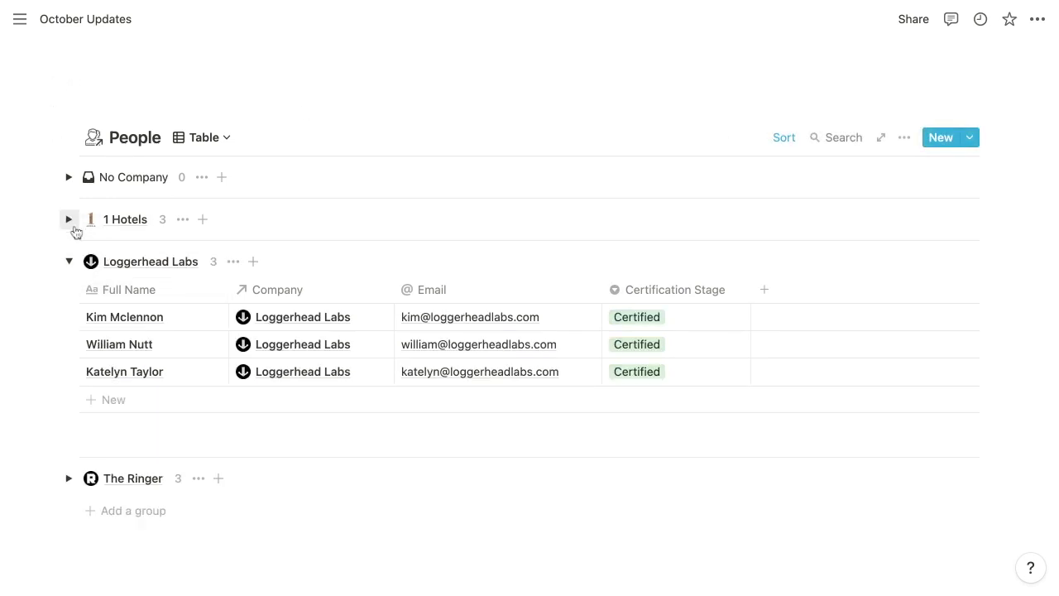
pyautogui.click(68, 262)
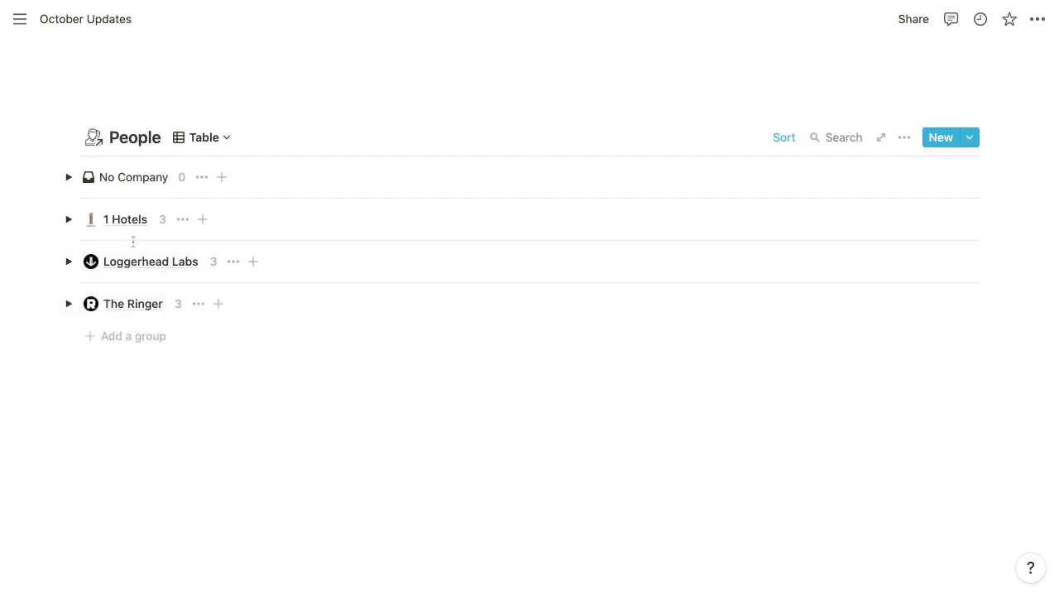
pyautogui.click(69, 220)
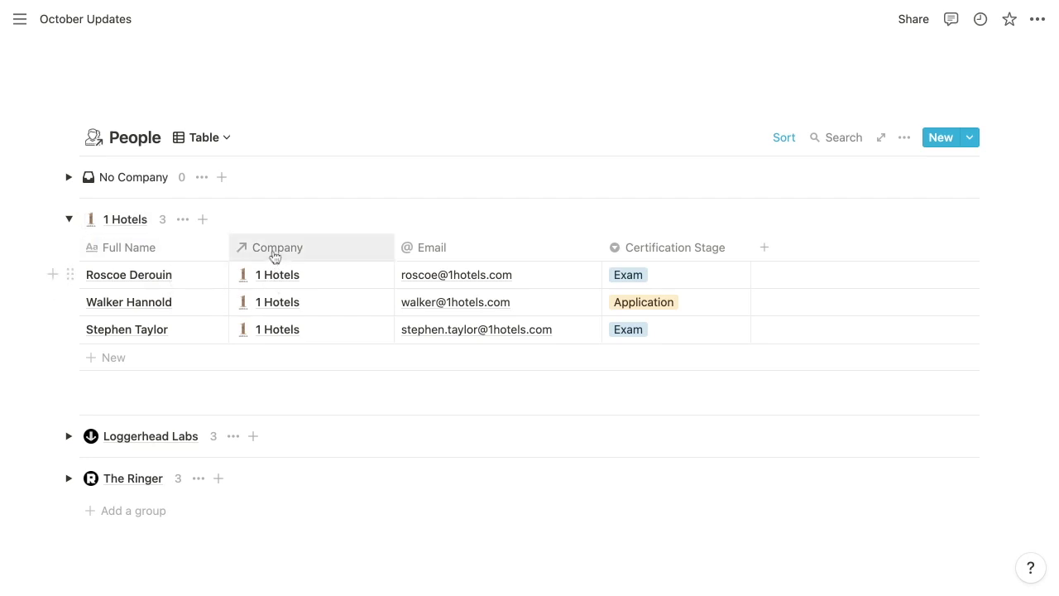
pyautogui.click(69, 436)
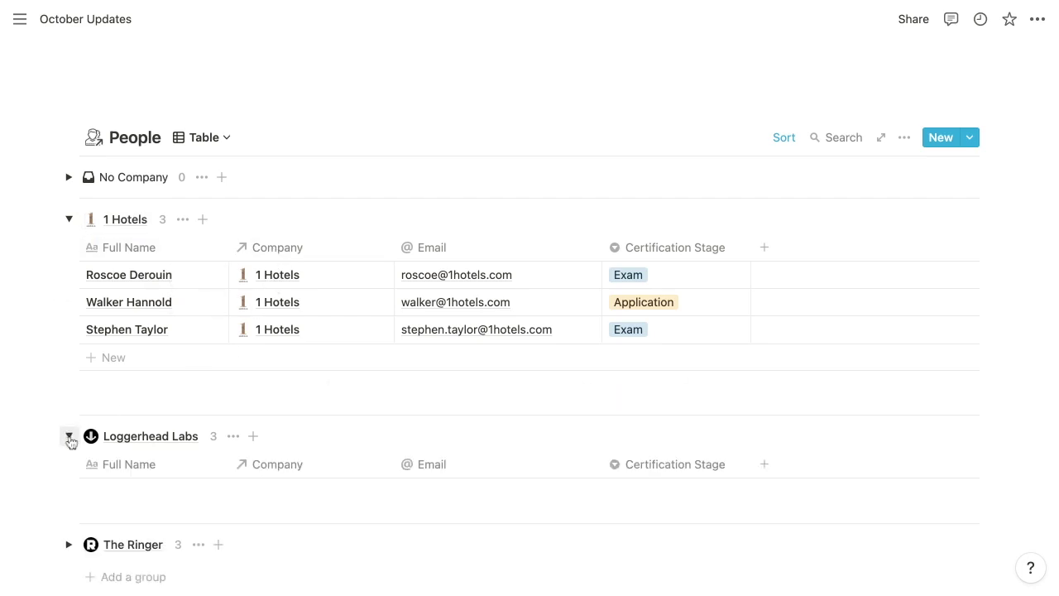
pyautogui.scroll(-2, 70, 441)
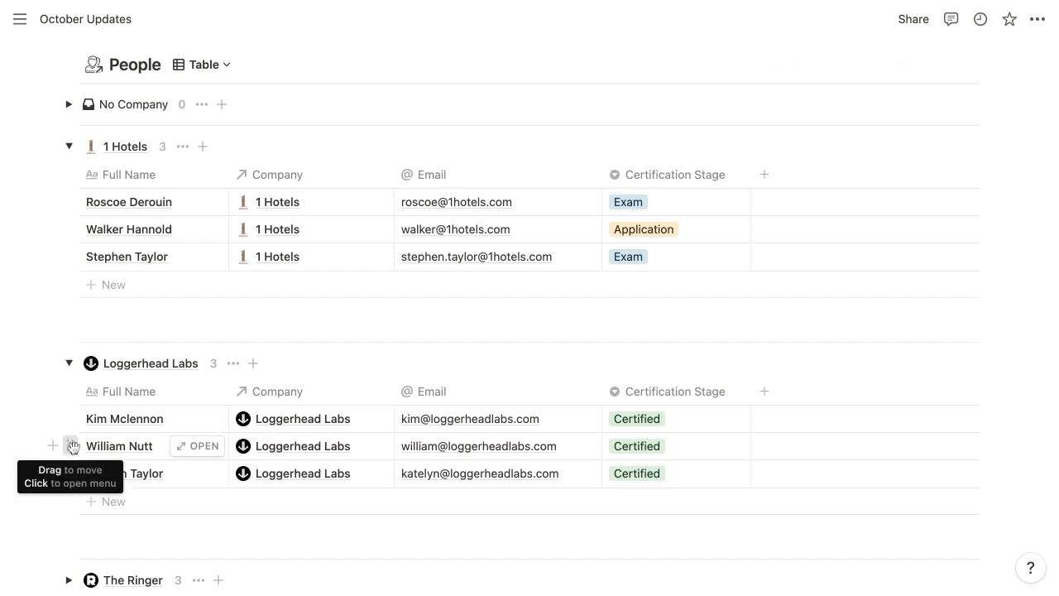
pyautogui.moveTo(72, 447); pyautogui.dragTo(101, 247)
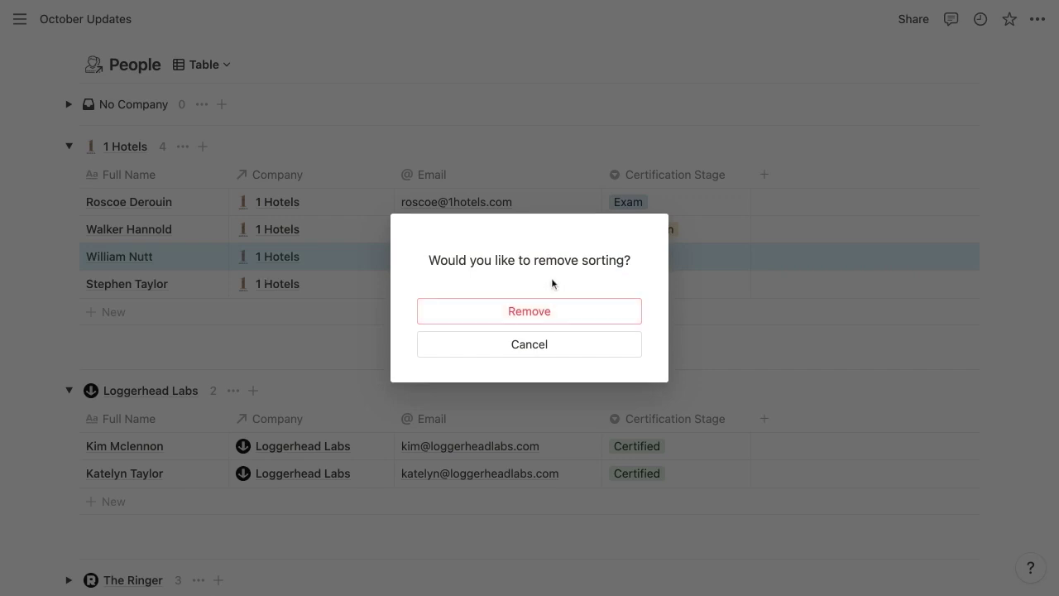
pyautogui.click(523, 347)
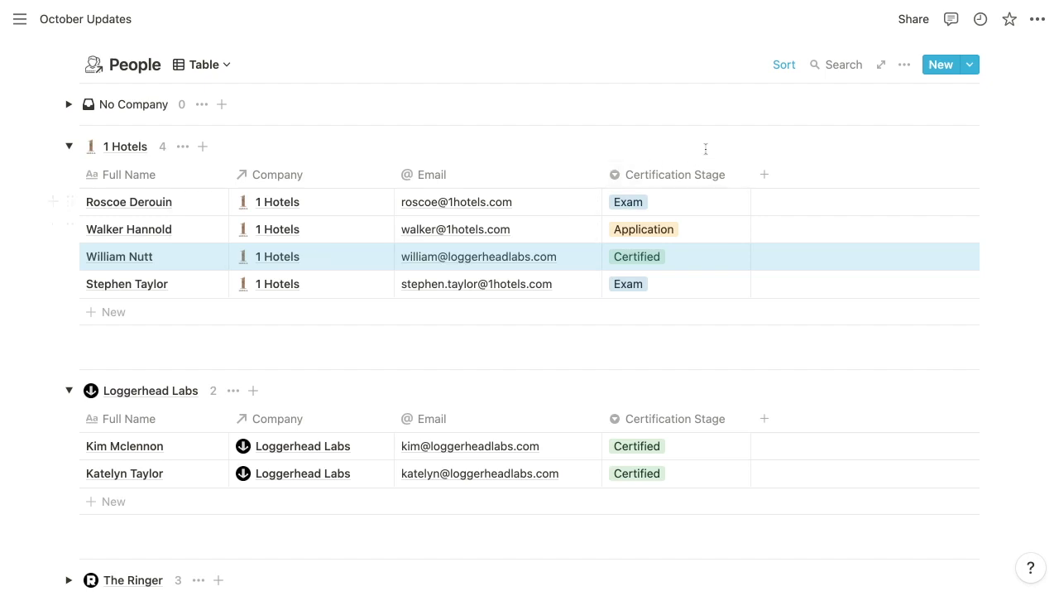
# - Switch on Hide empty groups so the empty No Company group disappears
pyautogui.click(903, 64)
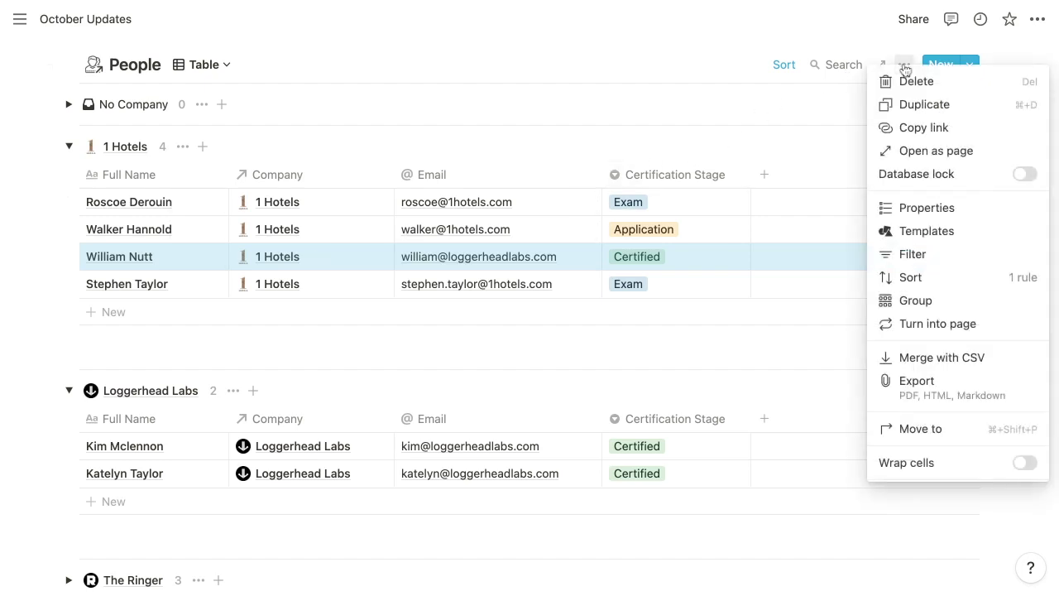
pyautogui.click(897, 304)
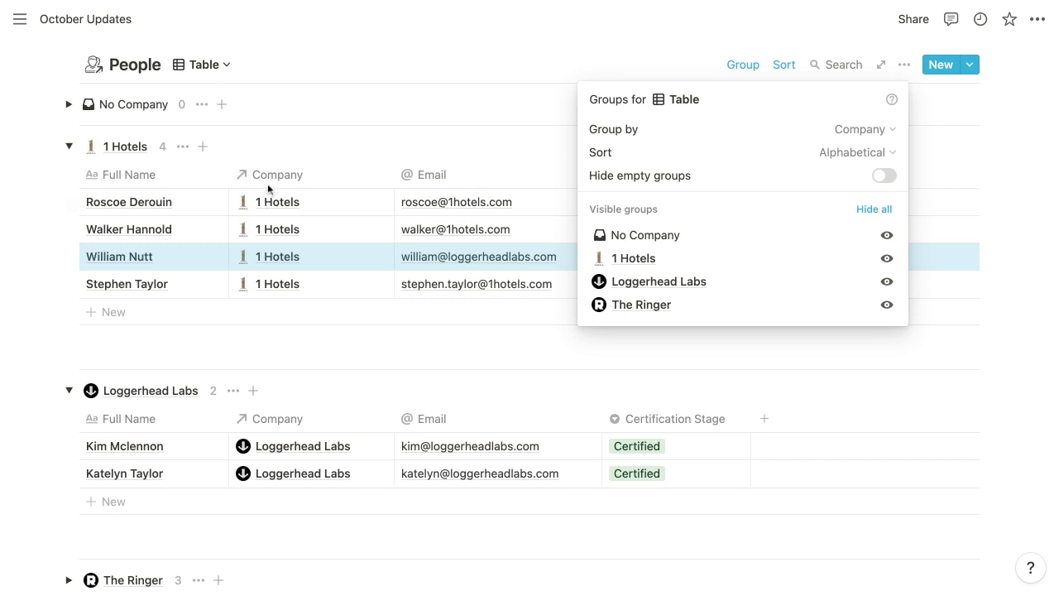
pyautogui.click(884, 176)
pyautogui.click(366, 99)
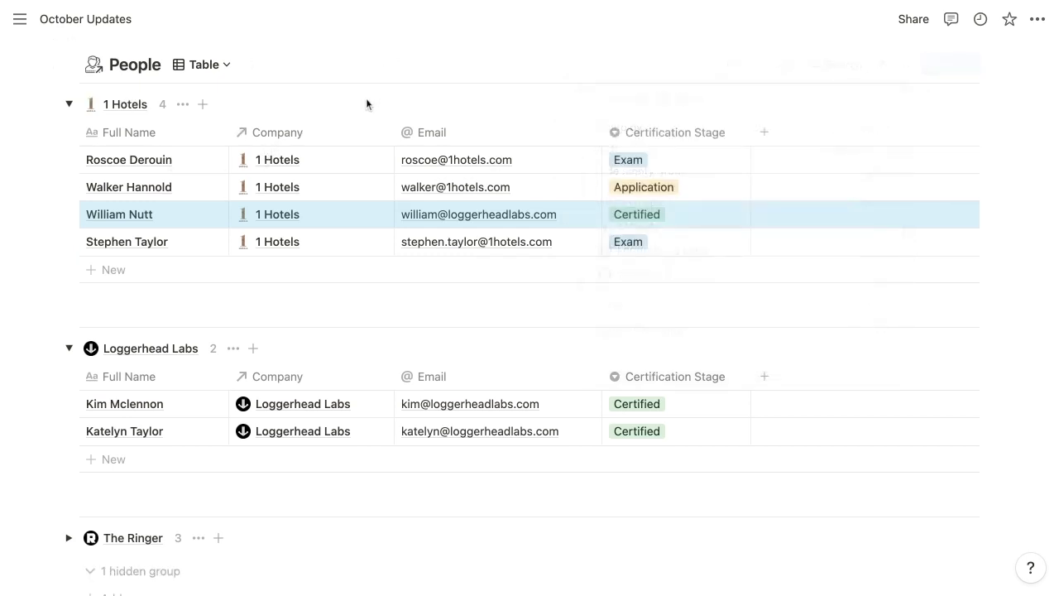
pyautogui.click(219, 65)
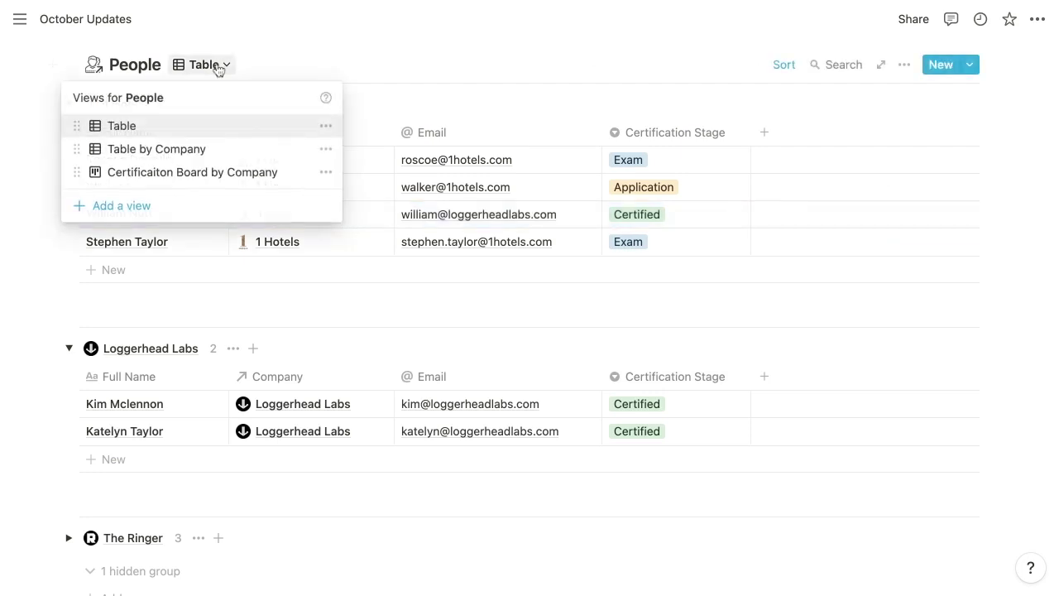
# - On the Certificaiton Board by Company view, sub-group by Company and collapse 1 Hotels and Loggerhead Labs
pyautogui.click(207, 179)
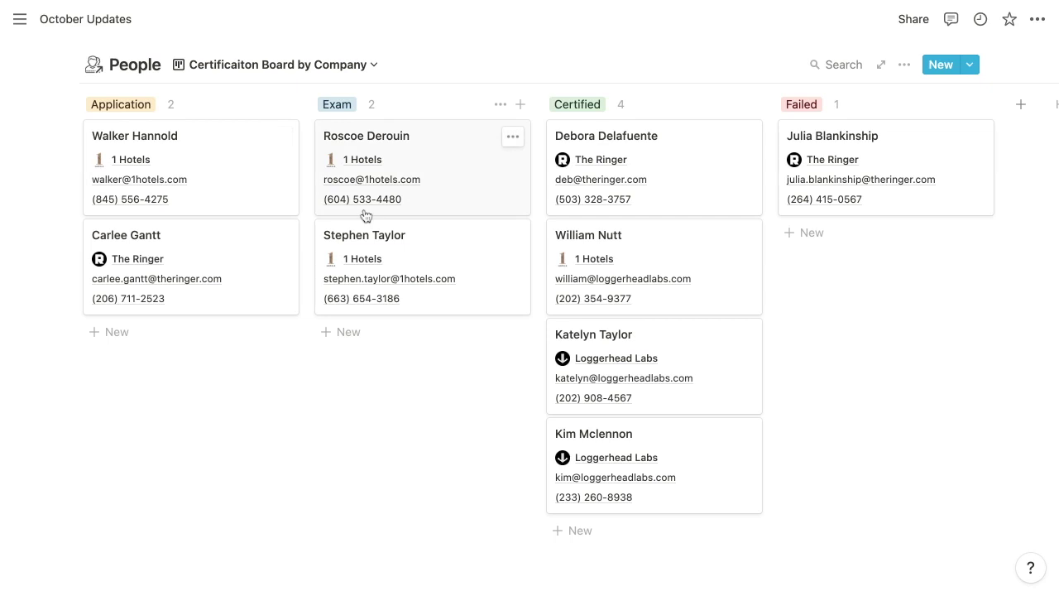
pyautogui.click(902, 68)
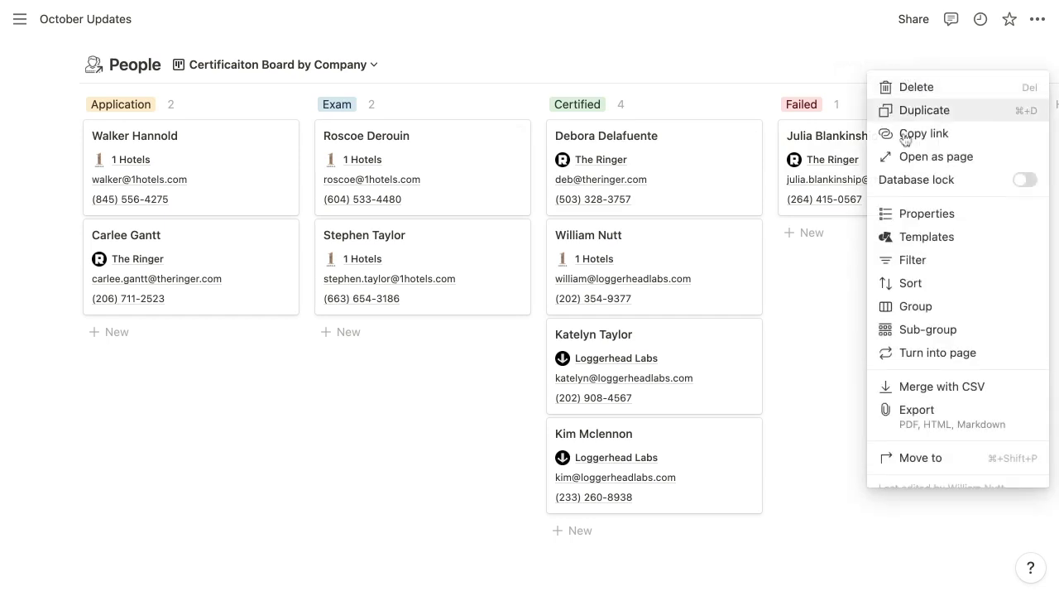
pyautogui.click(918, 339)
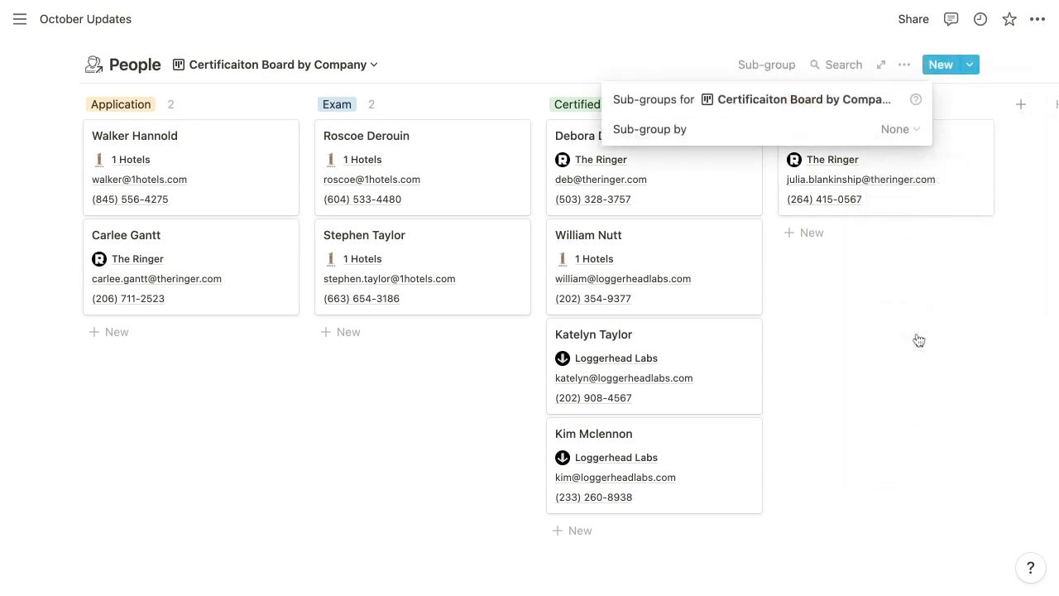
pyautogui.click(905, 131)
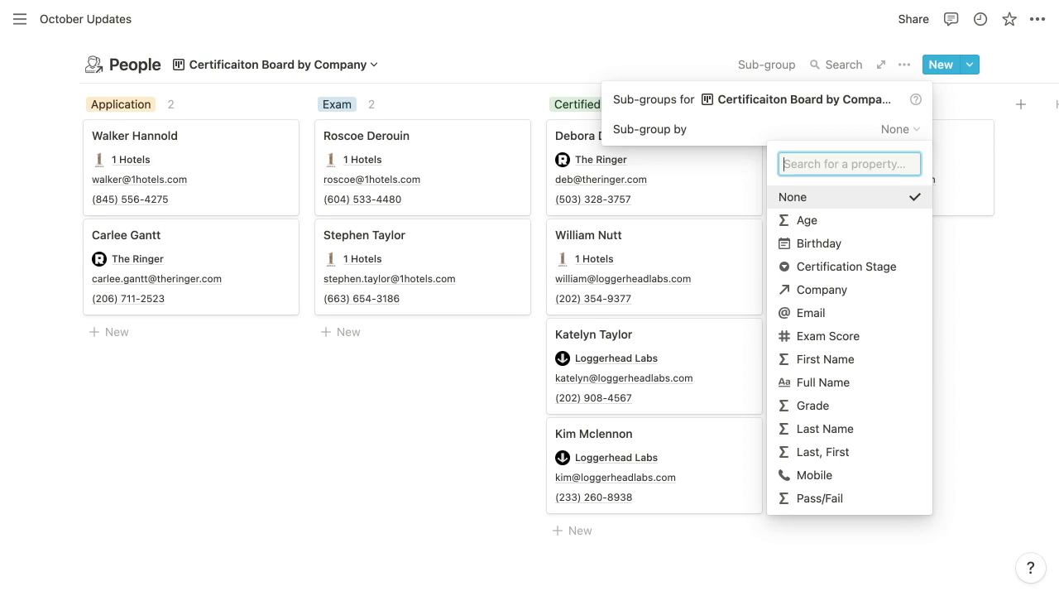
pyautogui.click(863, 304)
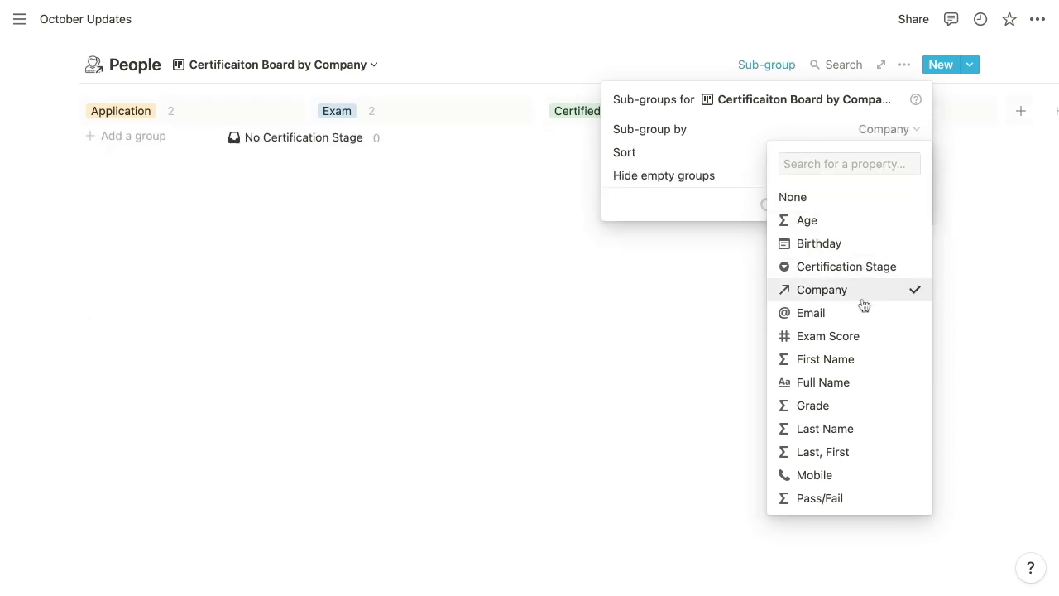
pyautogui.click(544, 44)
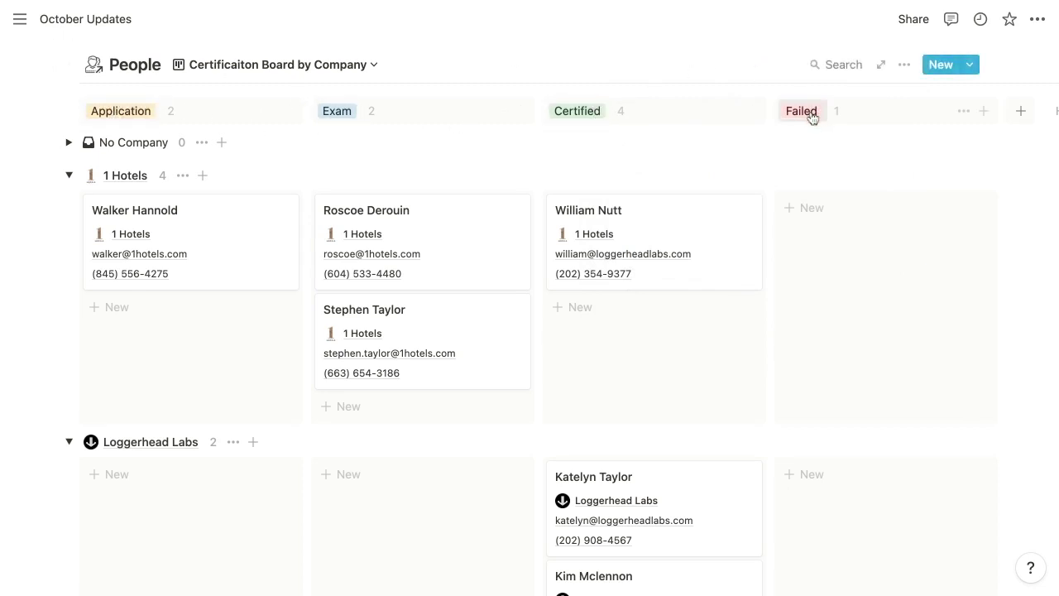
pyautogui.click(70, 177)
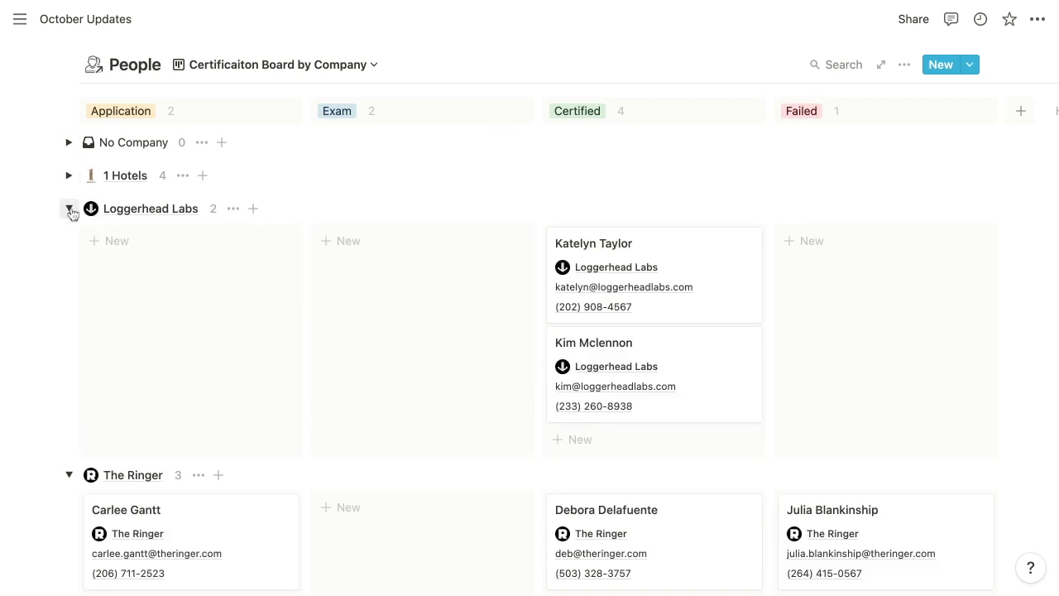
pyautogui.click(70, 209)
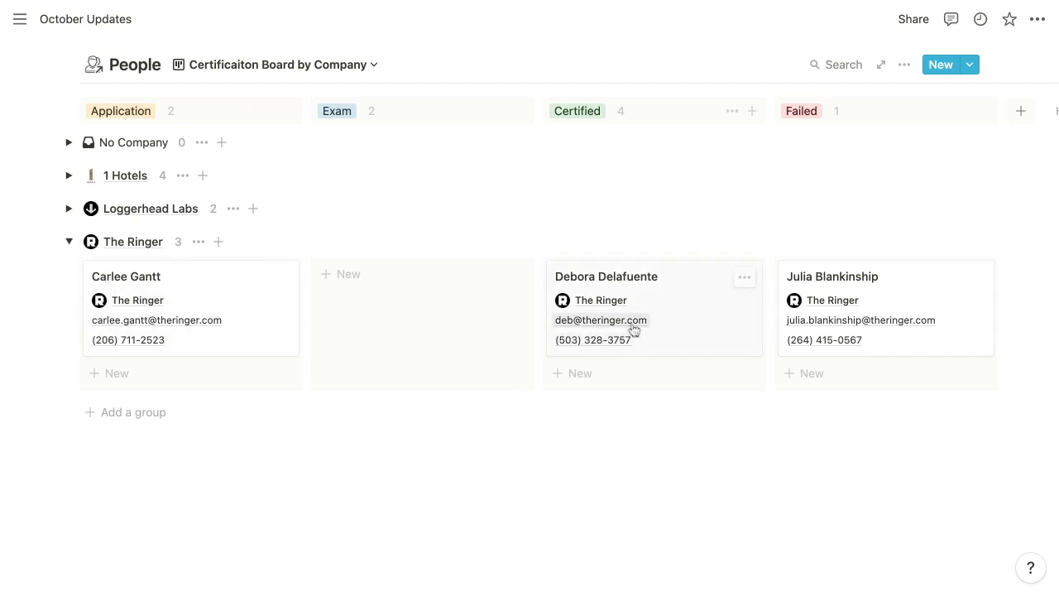
# - Fold The Ringer sub-group on the certification board
pyautogui.click(68, 242)
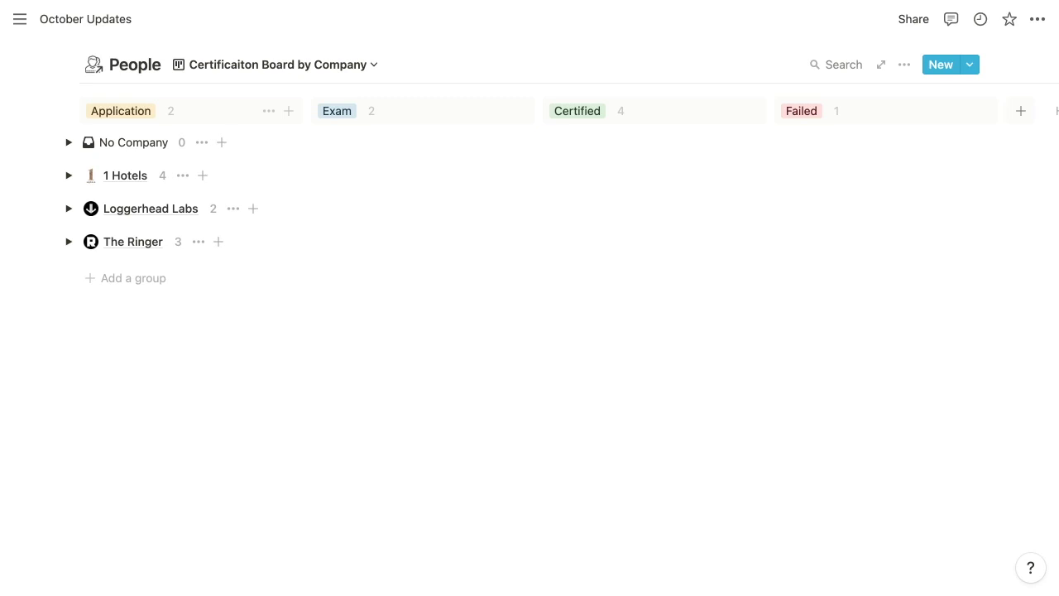
# - Go to the Table by Company view and unfold The Ringer, Loggerhead Labs and 1 Hotels
pyautogui.click(224, 71)
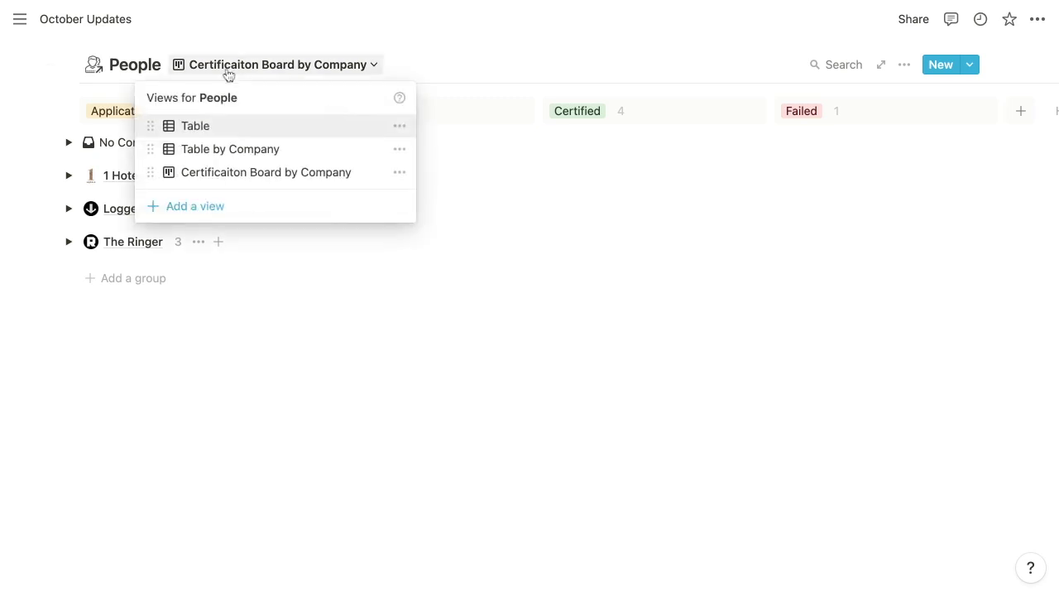
pyautogui.click(225, 151)
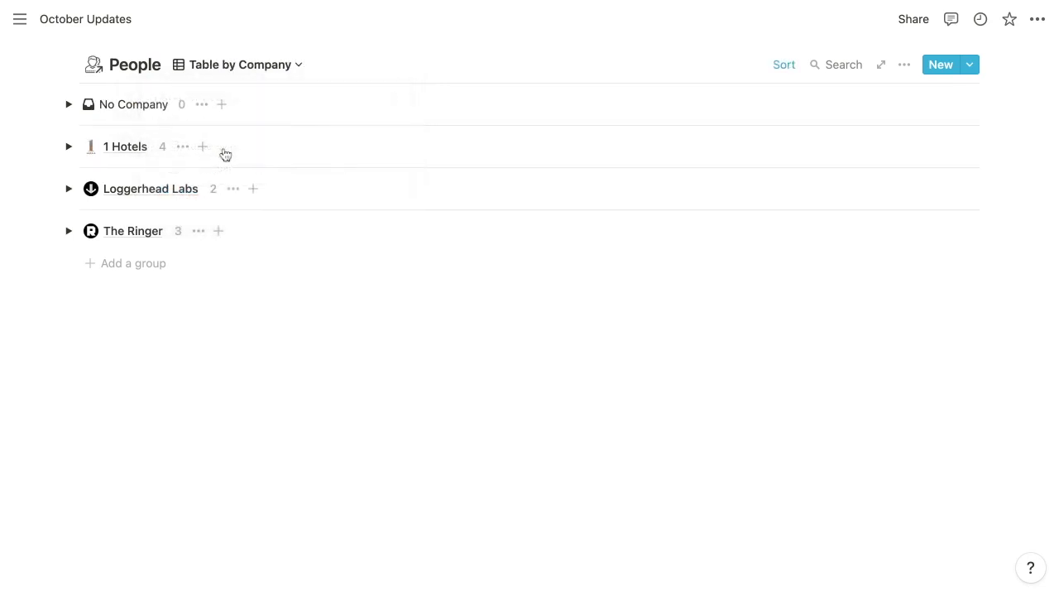
pyautogui.click(69, 231)
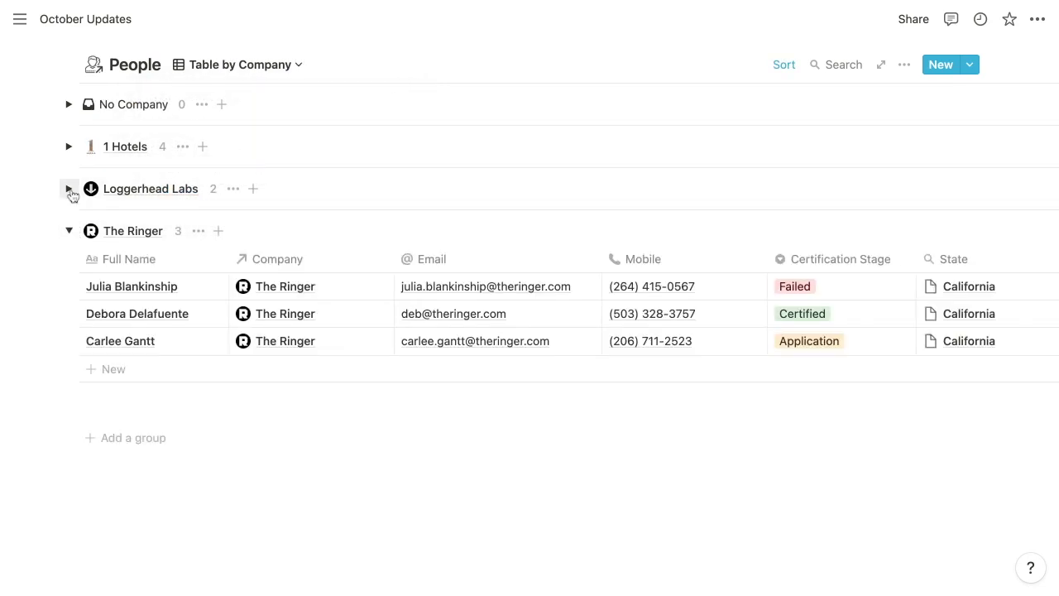
pyautogui.click(70, 189)
pyautogui.click(69, 146)
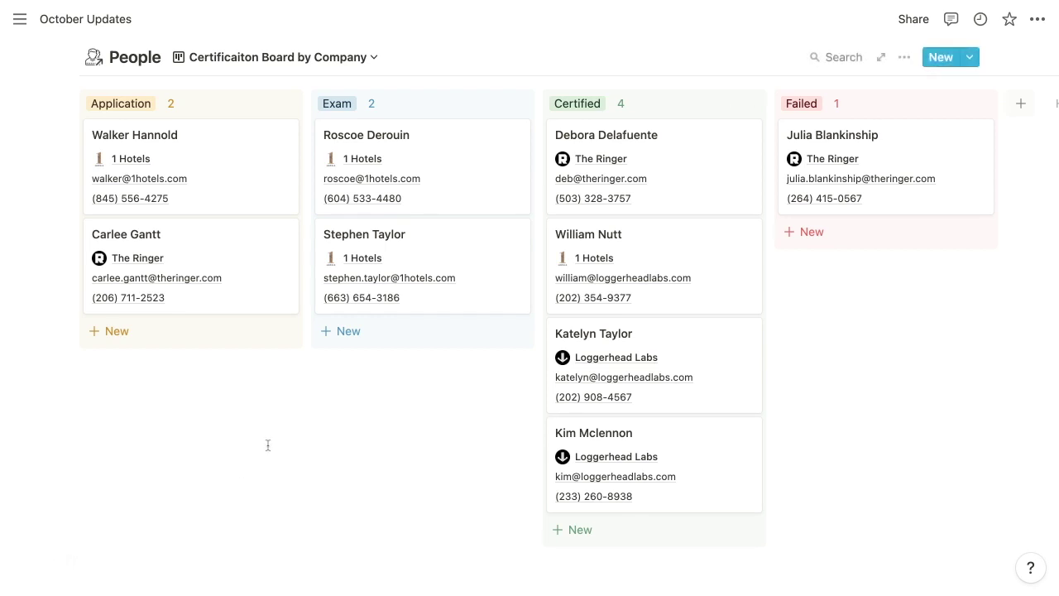
# - Switch off Color columns in the board's Group settings
pyautogui.click(904, 57)
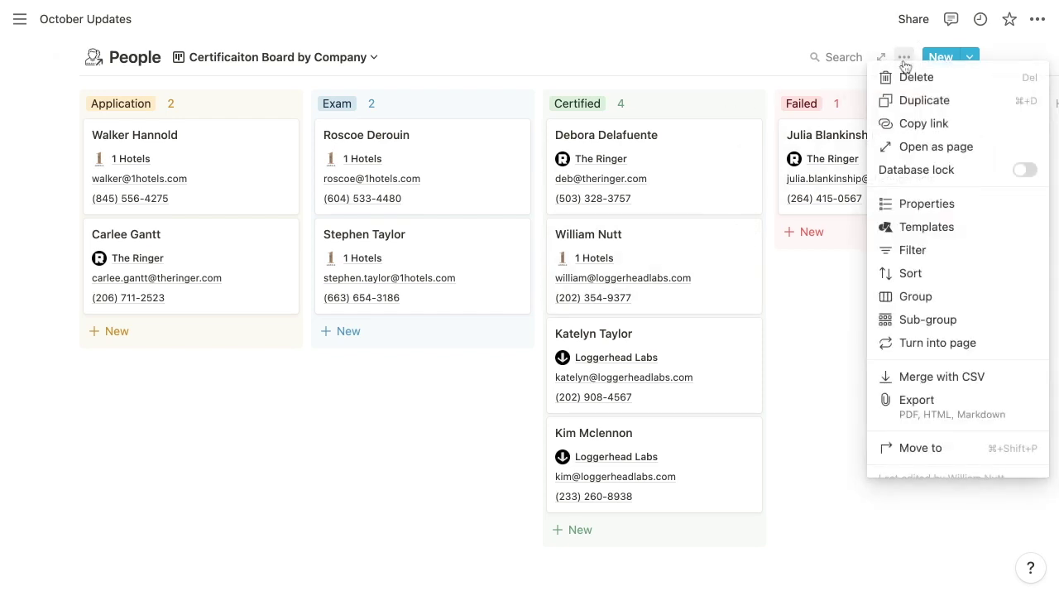
pyautogui.click(905, 298)
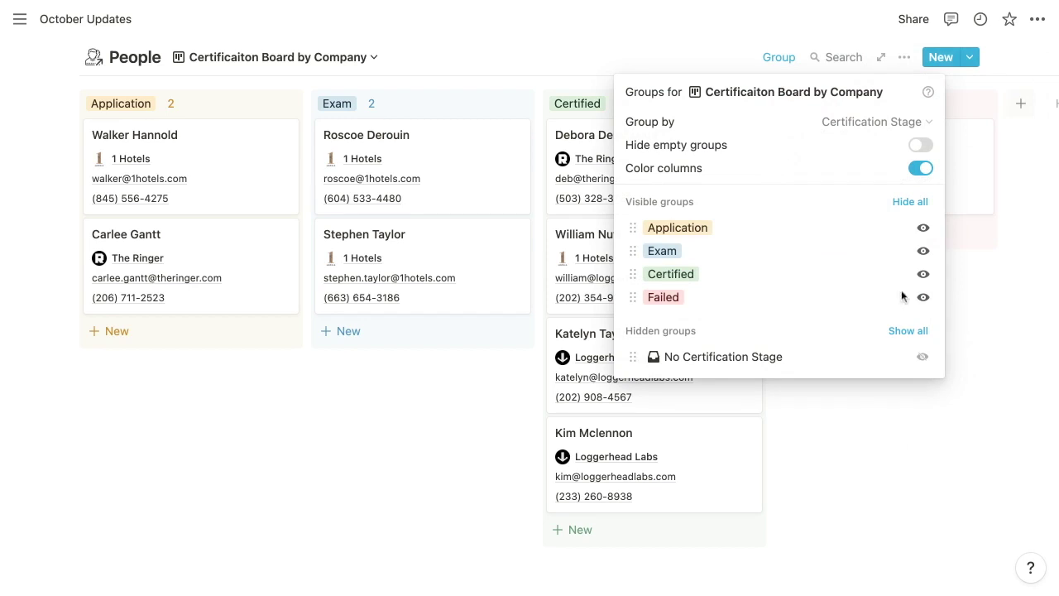
pyautogui.click(921, 169)
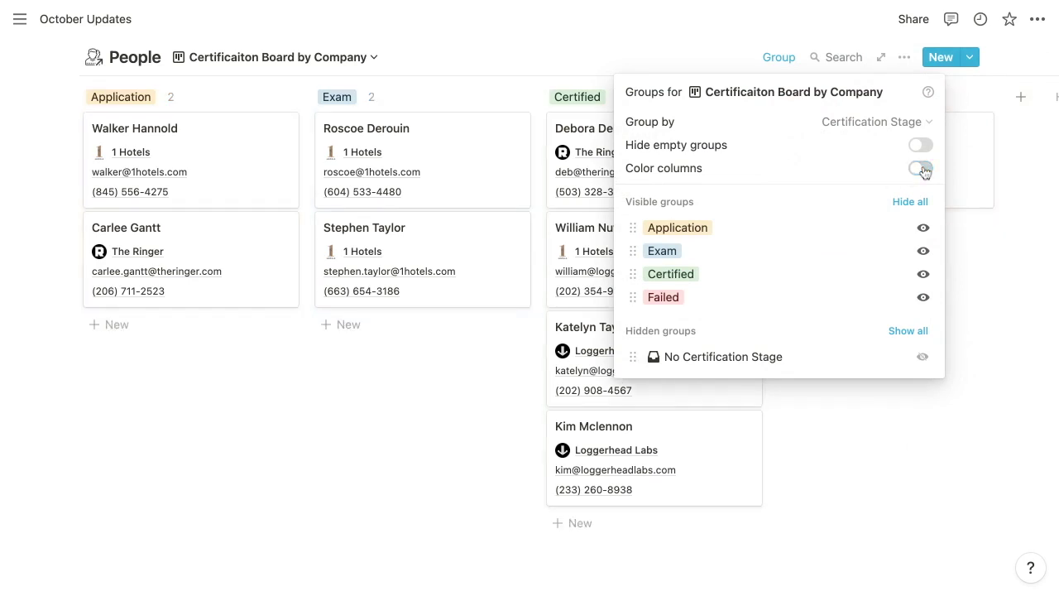
pyautogui.click(349, 452)
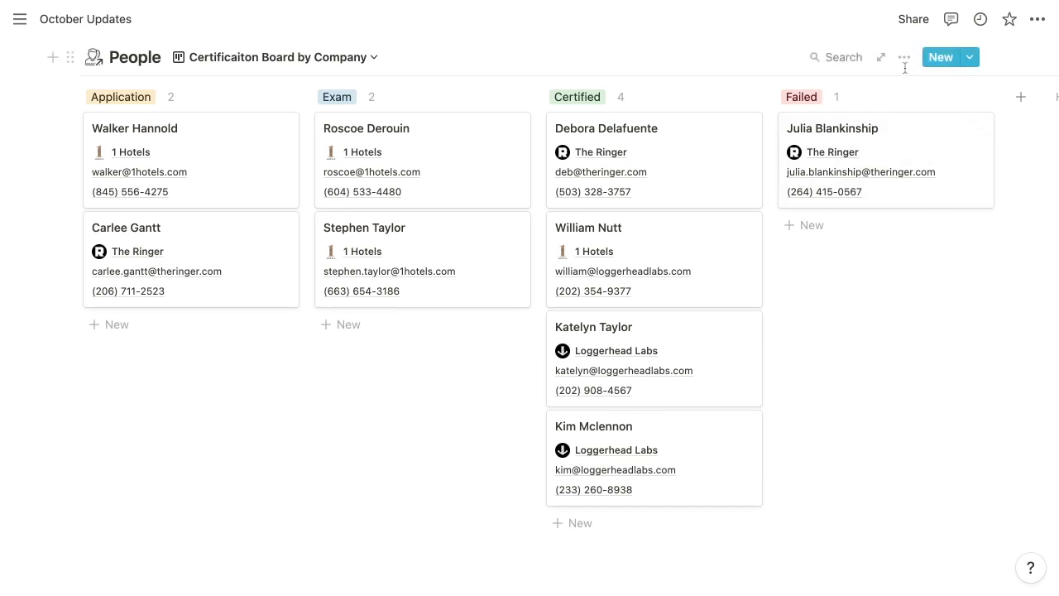
# - Hide all card properties, then show Company, Email and Mobile alongside Full Name
pyautogui.click(905, 58)
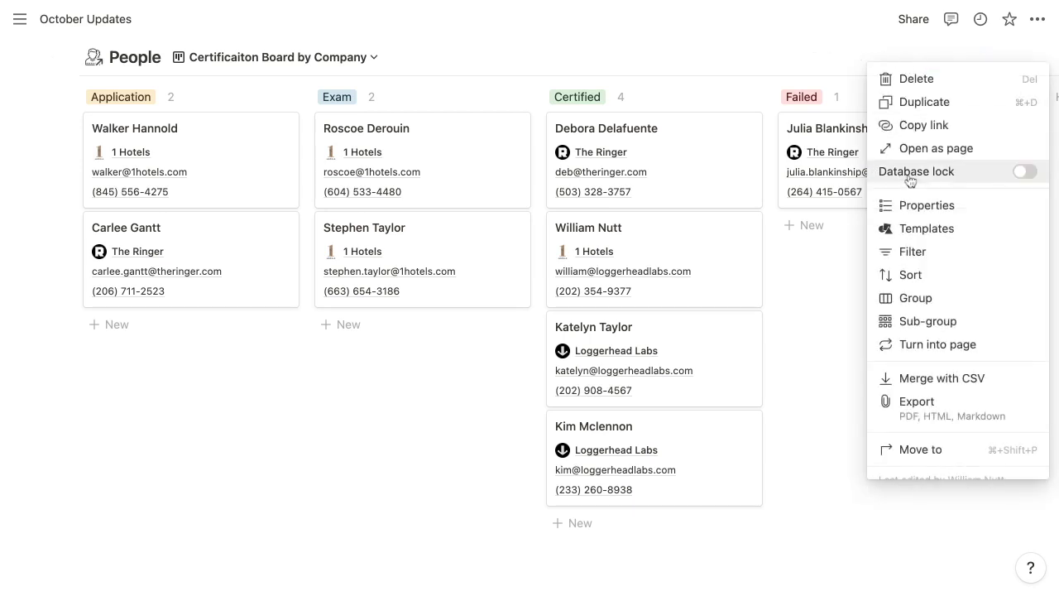
pyautogui.click(923, 211)
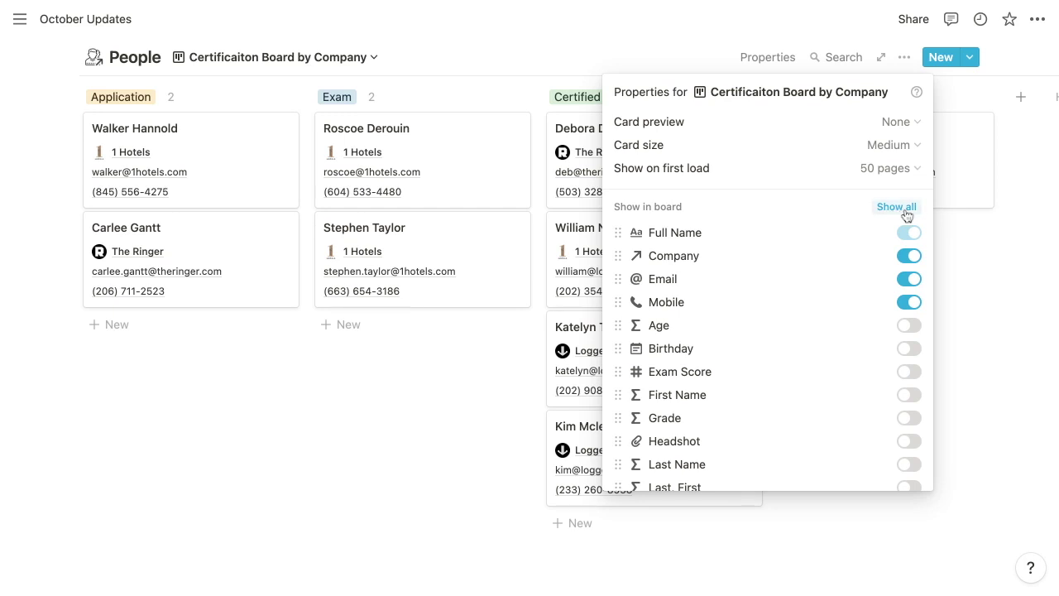
pyautogui.click(907, 214)
pyautogui.click(907, 213)
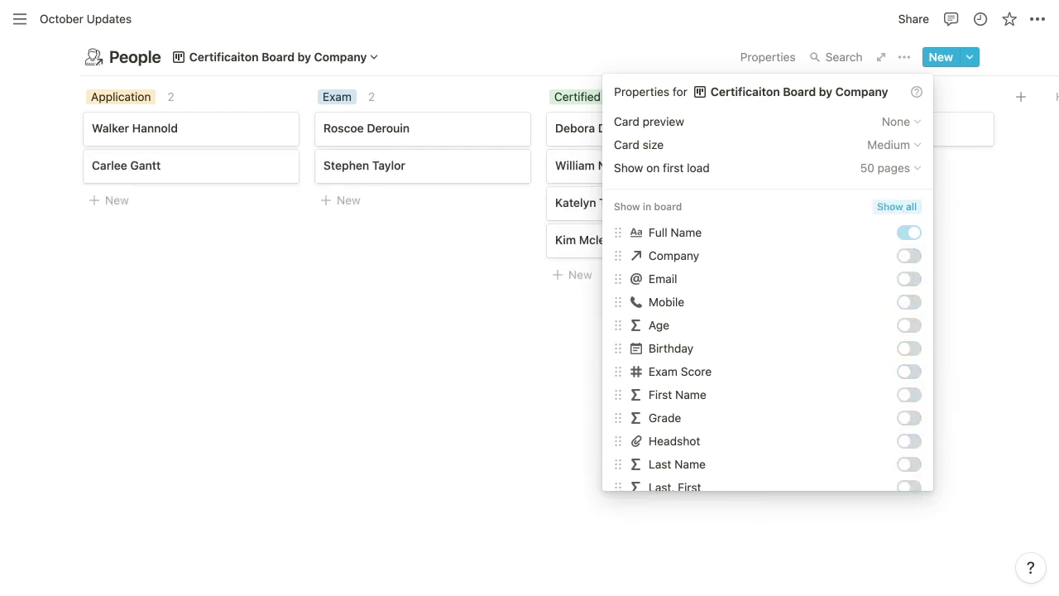
pyautogui.click(909, 255)
pyautogui.click(910, 281)
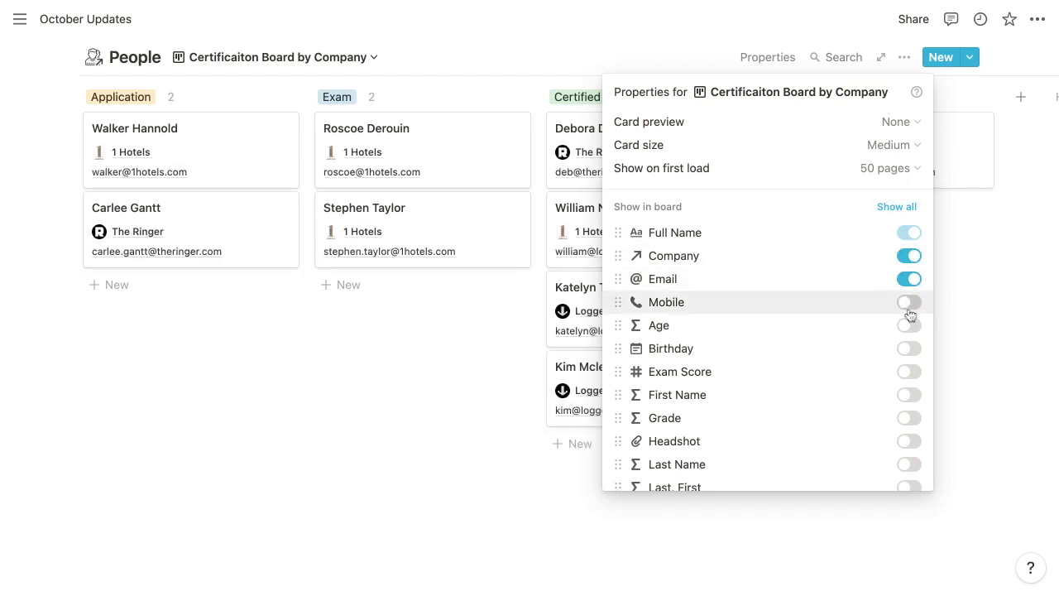
pyautogui.click(910, 313)
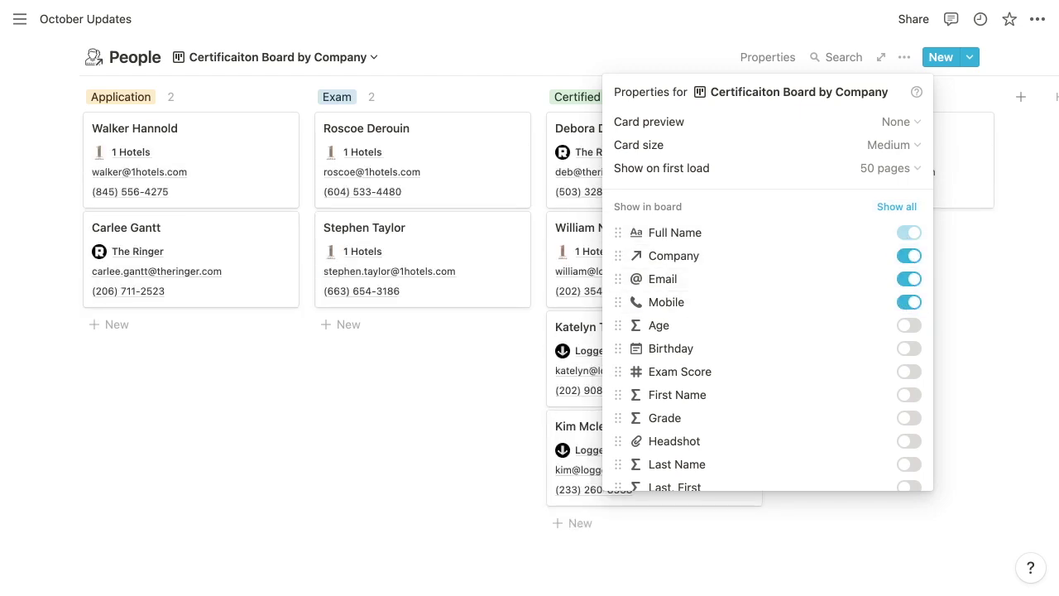